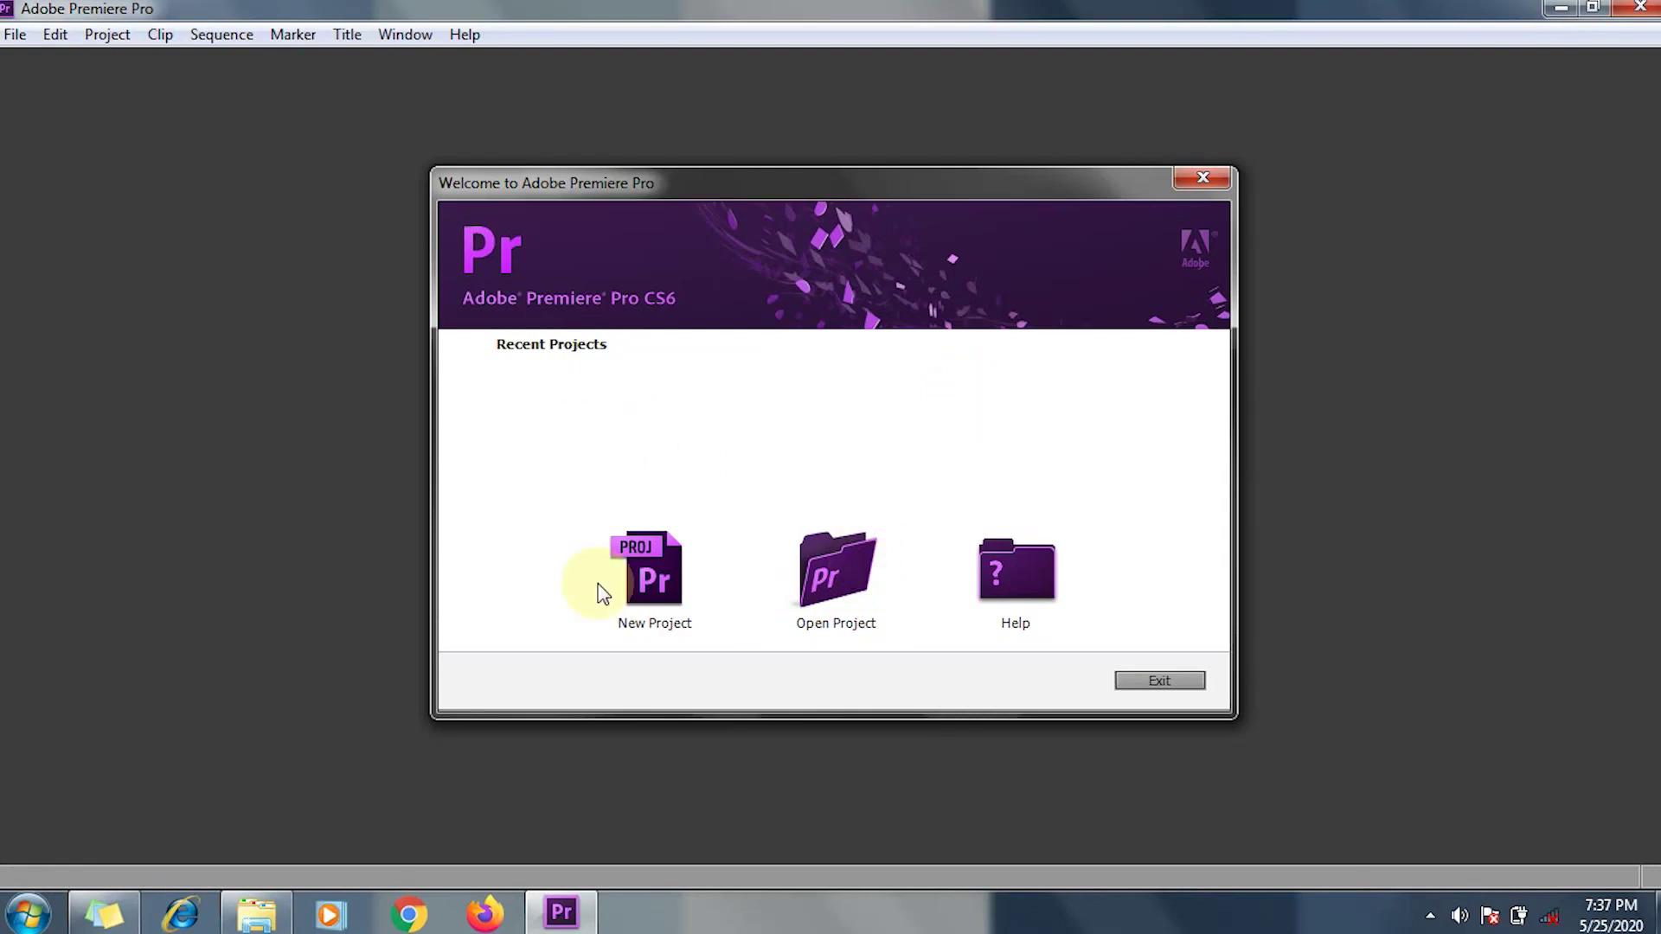
# Create an Untitled project with a DSLR 1080p24 sequence named Sequence 01
pyautogui.click(708, 532)
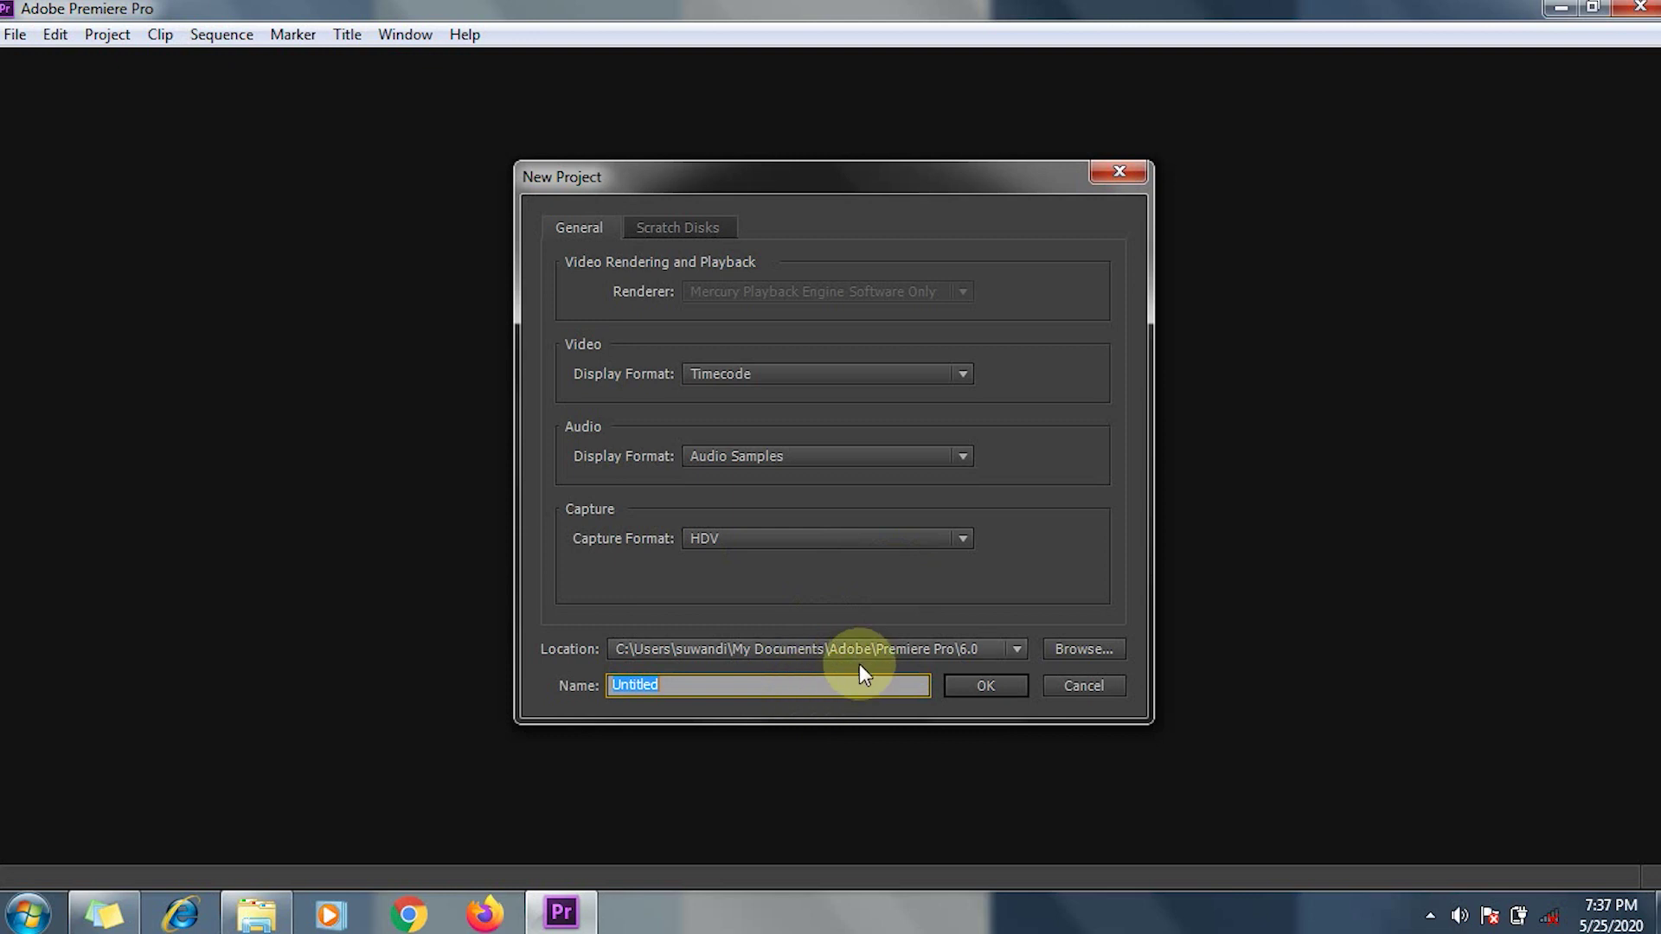
pyautogui.click(986, 687)
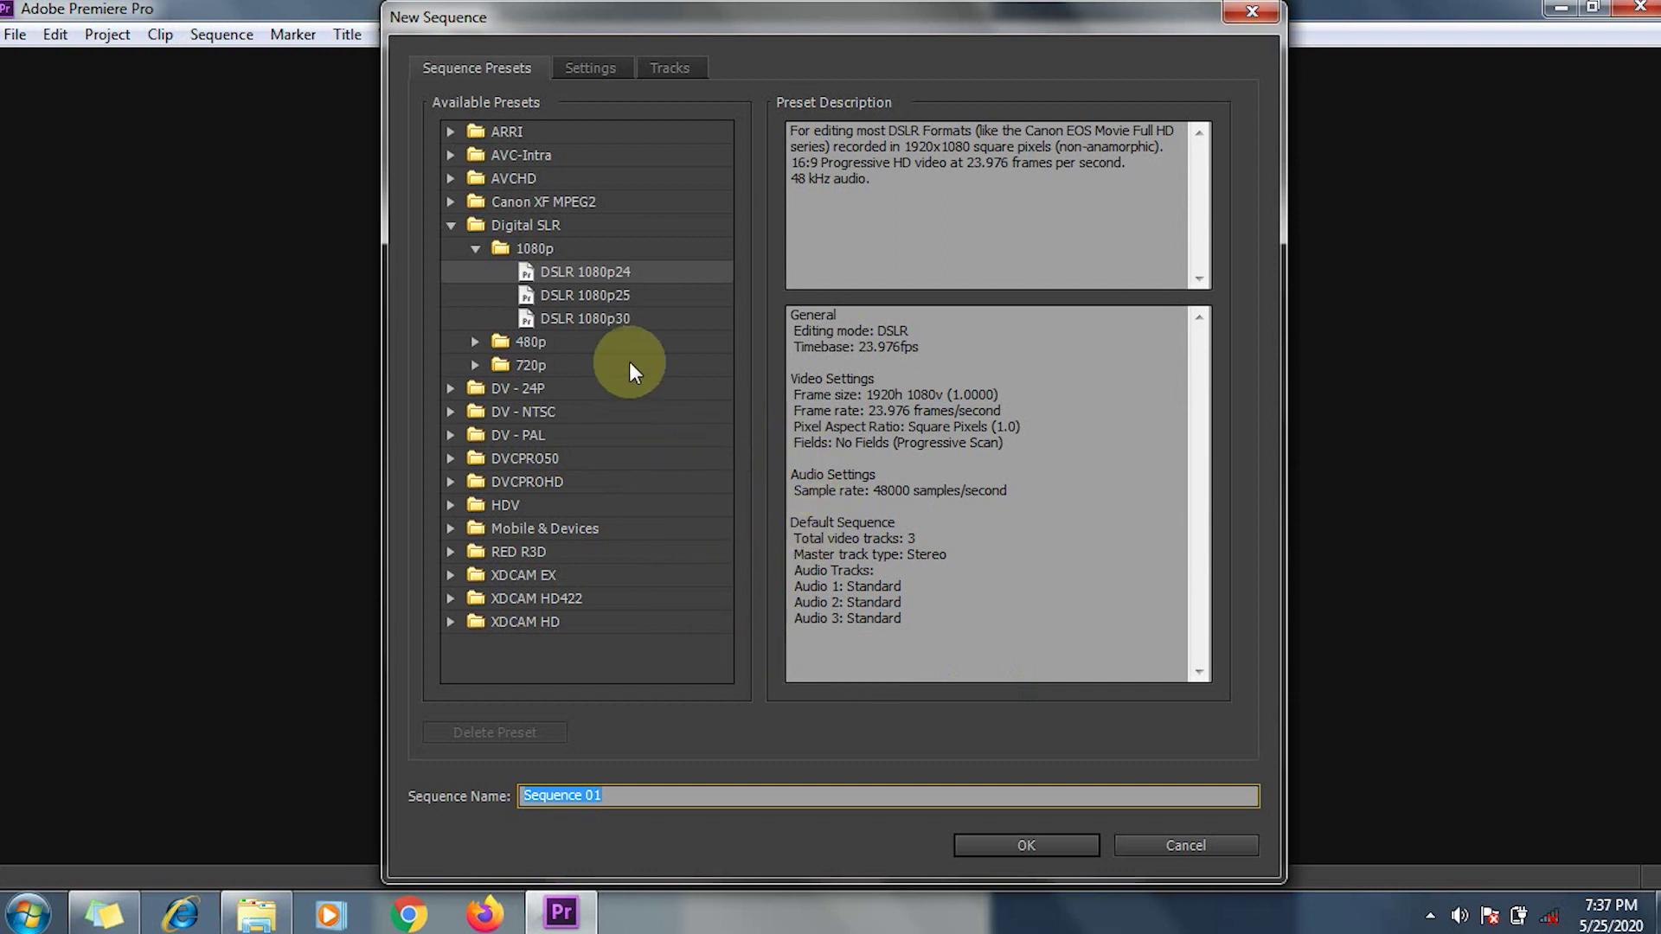
pyautogui.click(614, 273)
pyautogui.click(1025, 848)
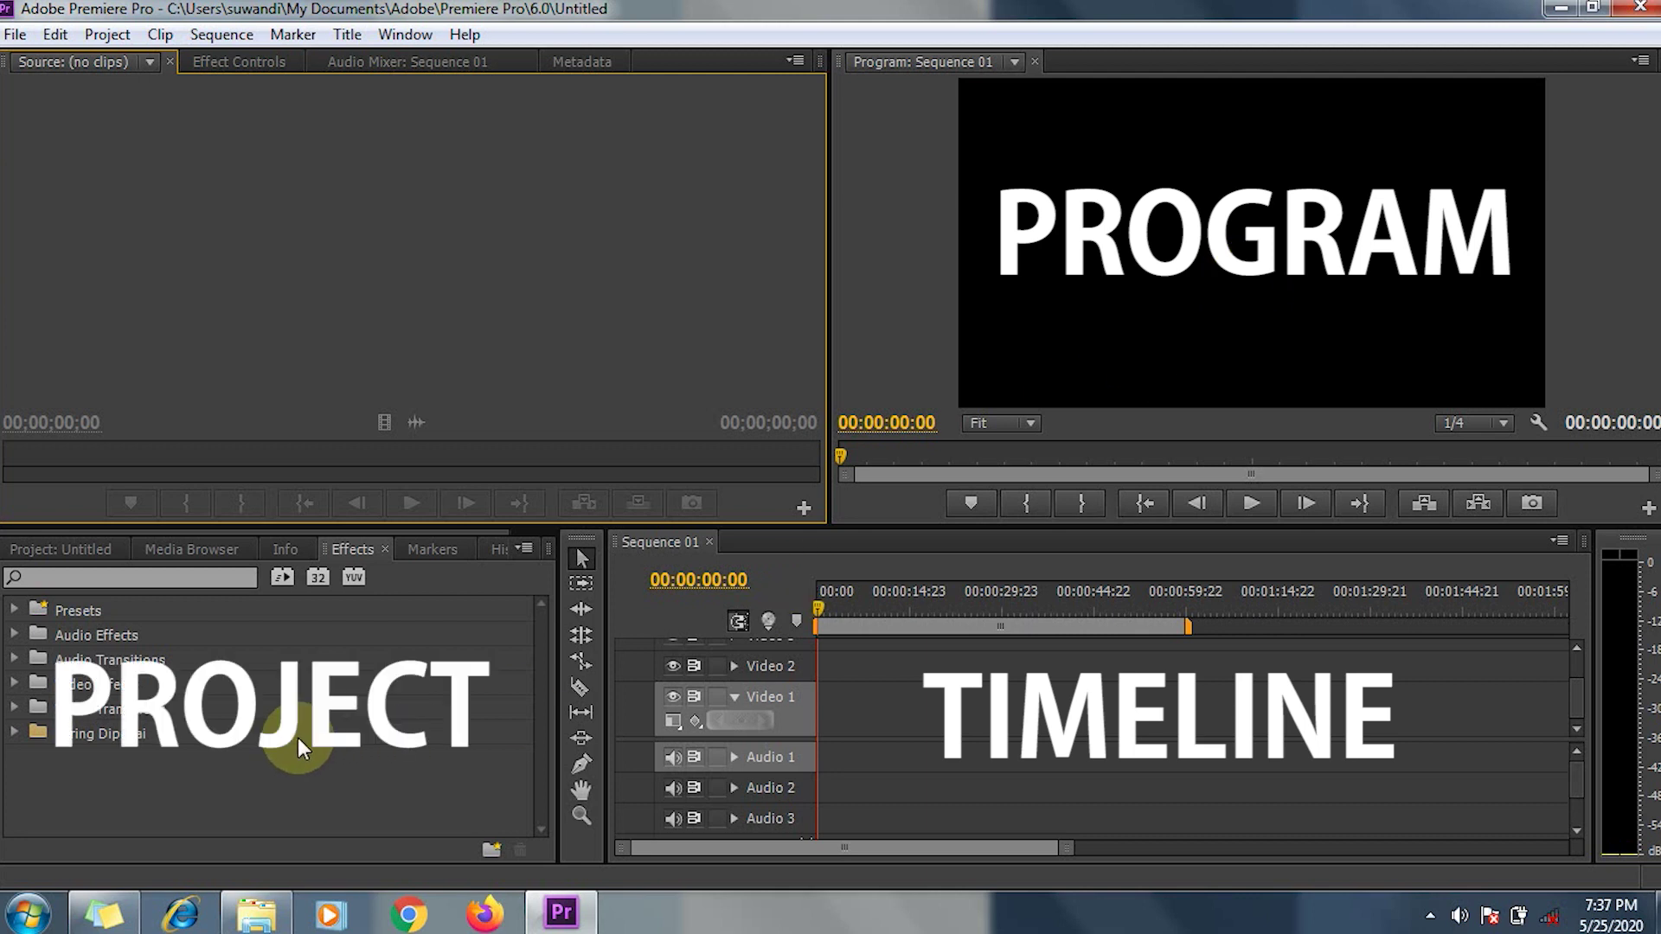
# Show Sequence 01 in the Project panel, then the Effects category list
pyautogui.click(92, 552)
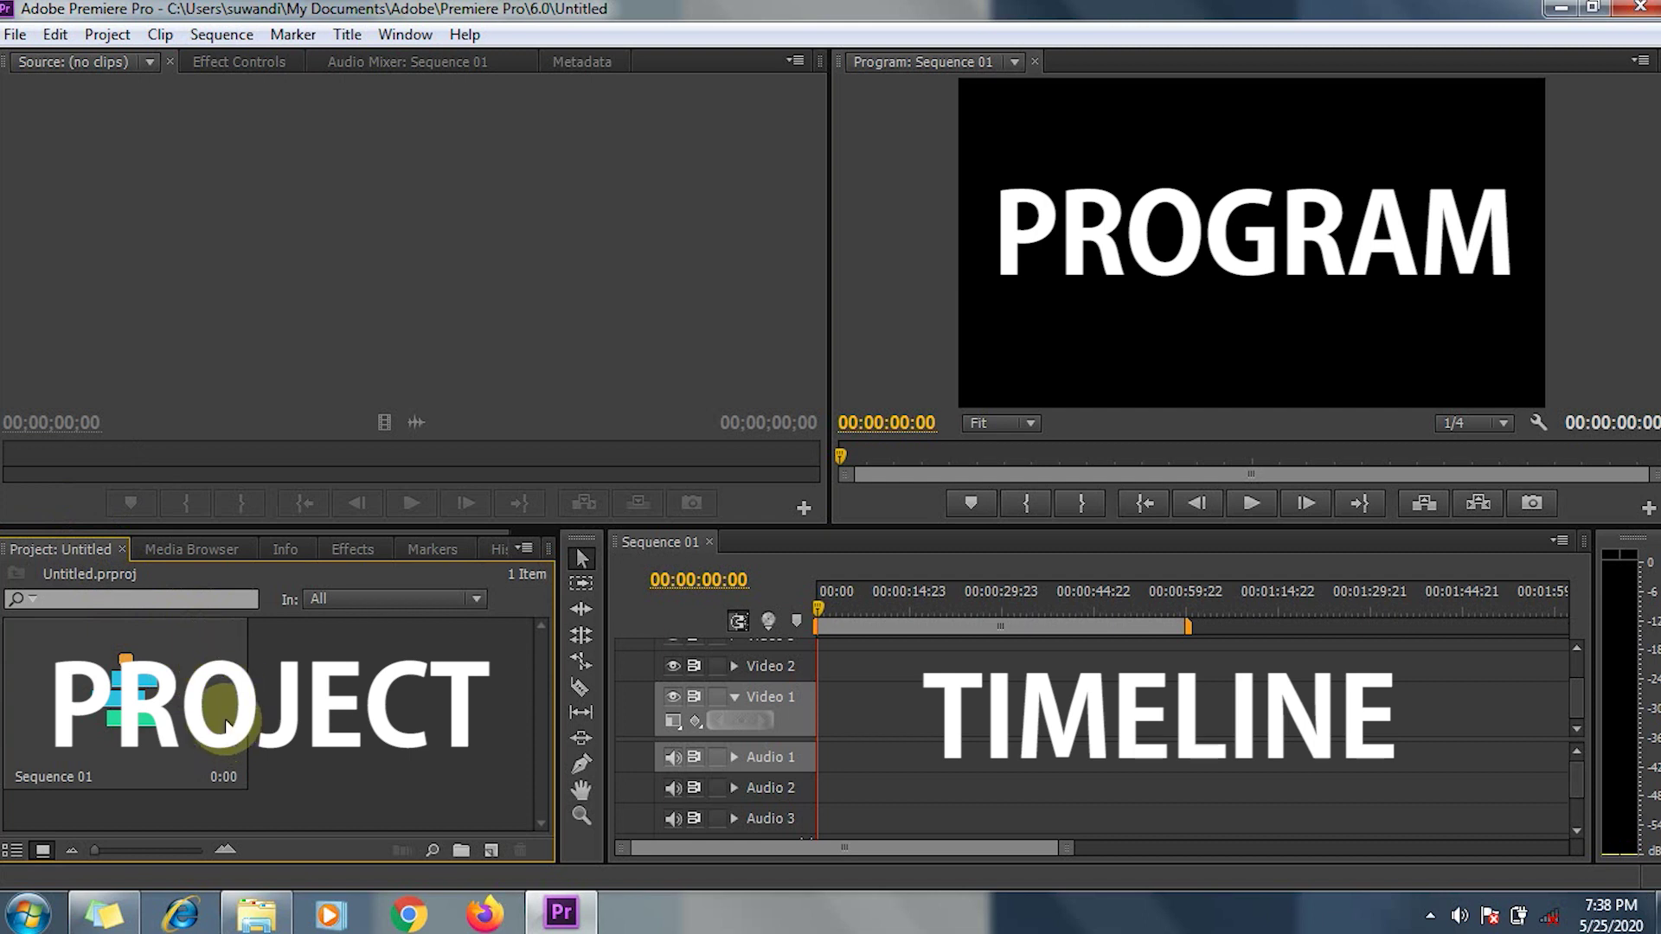
pyautogui.click(367, 556)
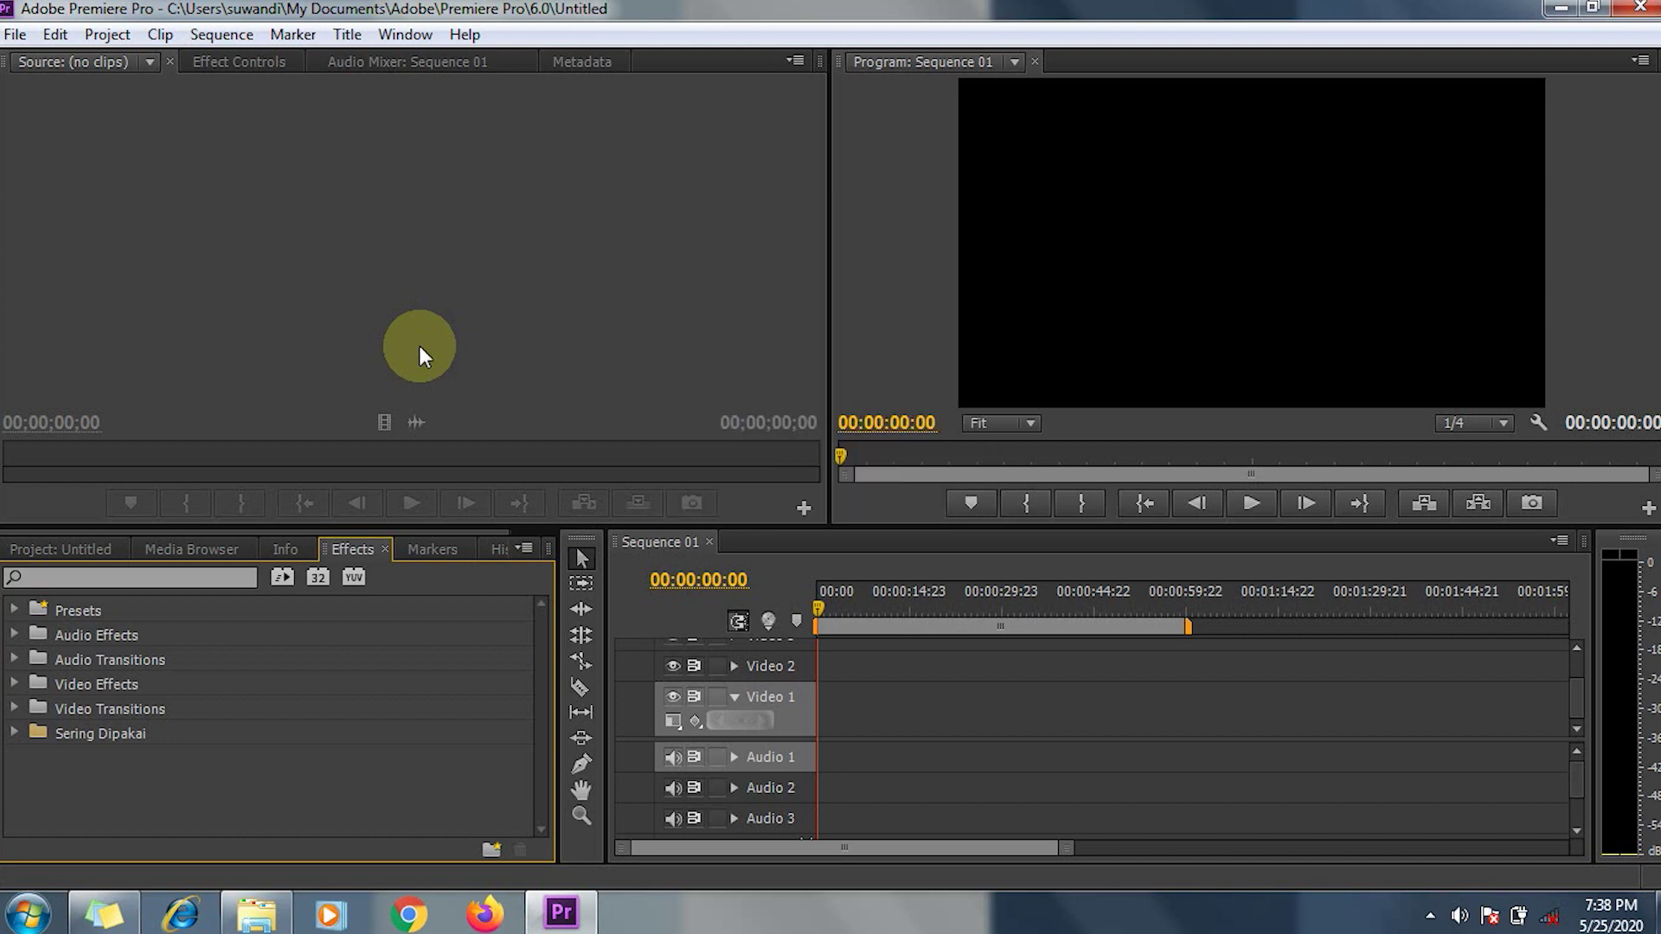
# Import MVI_8868 from the Tutorial #1 videos folder into the Project panel
pyautogui.click(257, 914)
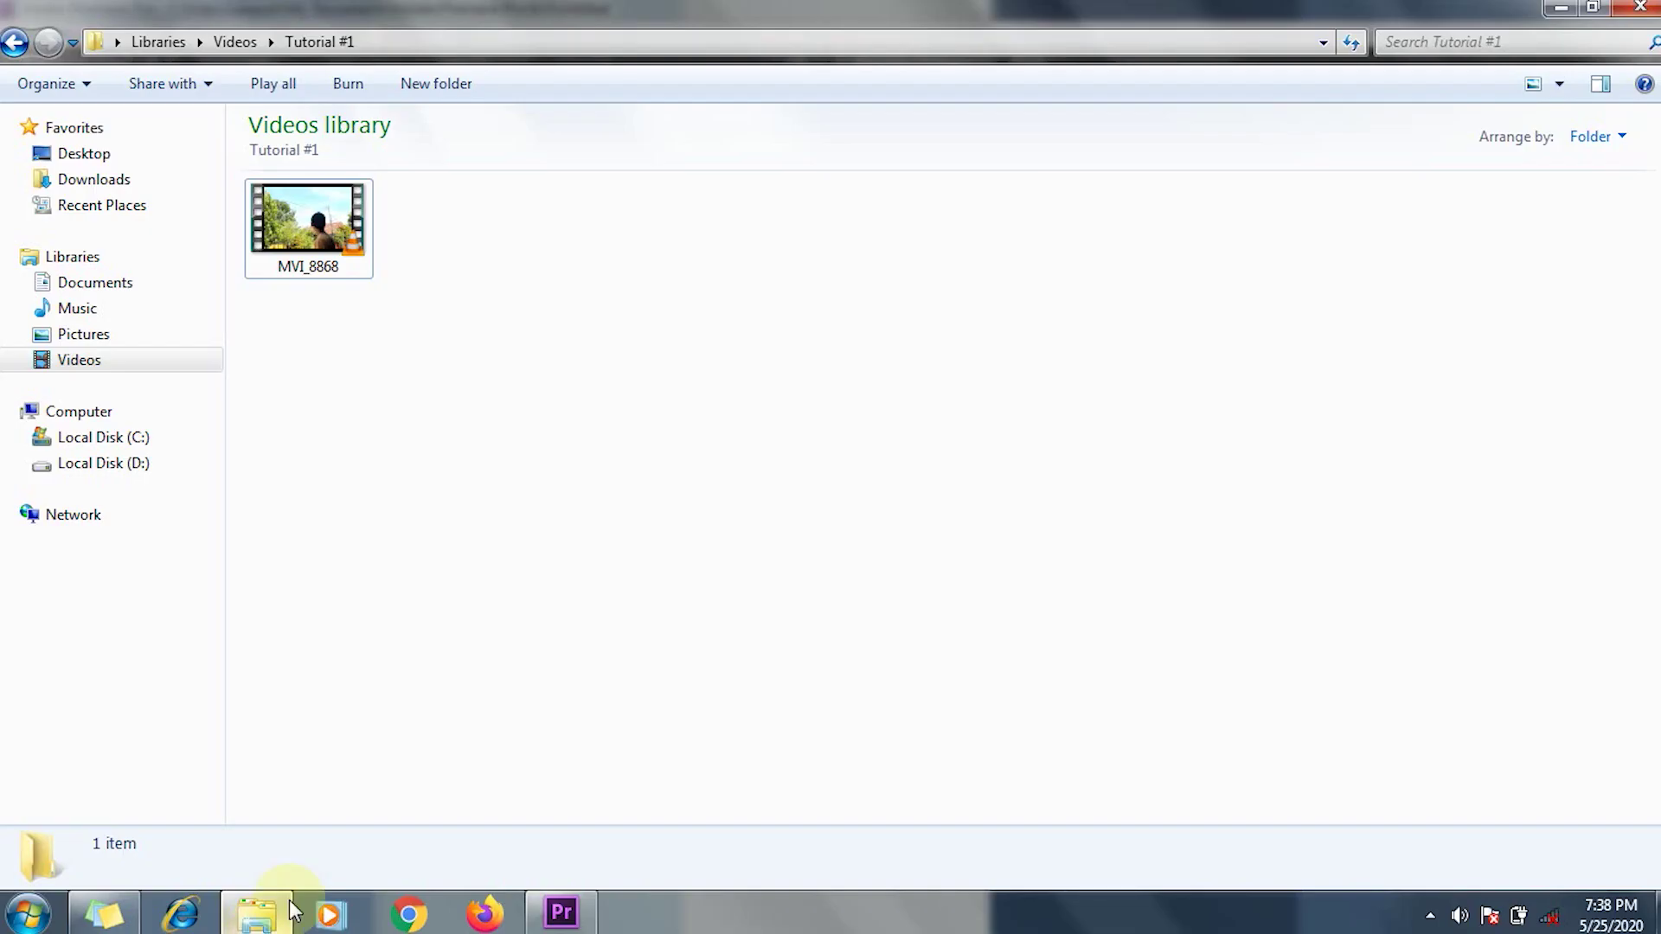
pyautogui.moveTo(331, 227)
pyautogui.mouseDown()
pyautogui.moveTo(491, 855)
pyautogui.moveTo(315, 669)
pyautogui.moveTo(356, 703)
pyautogui.mouseUp()
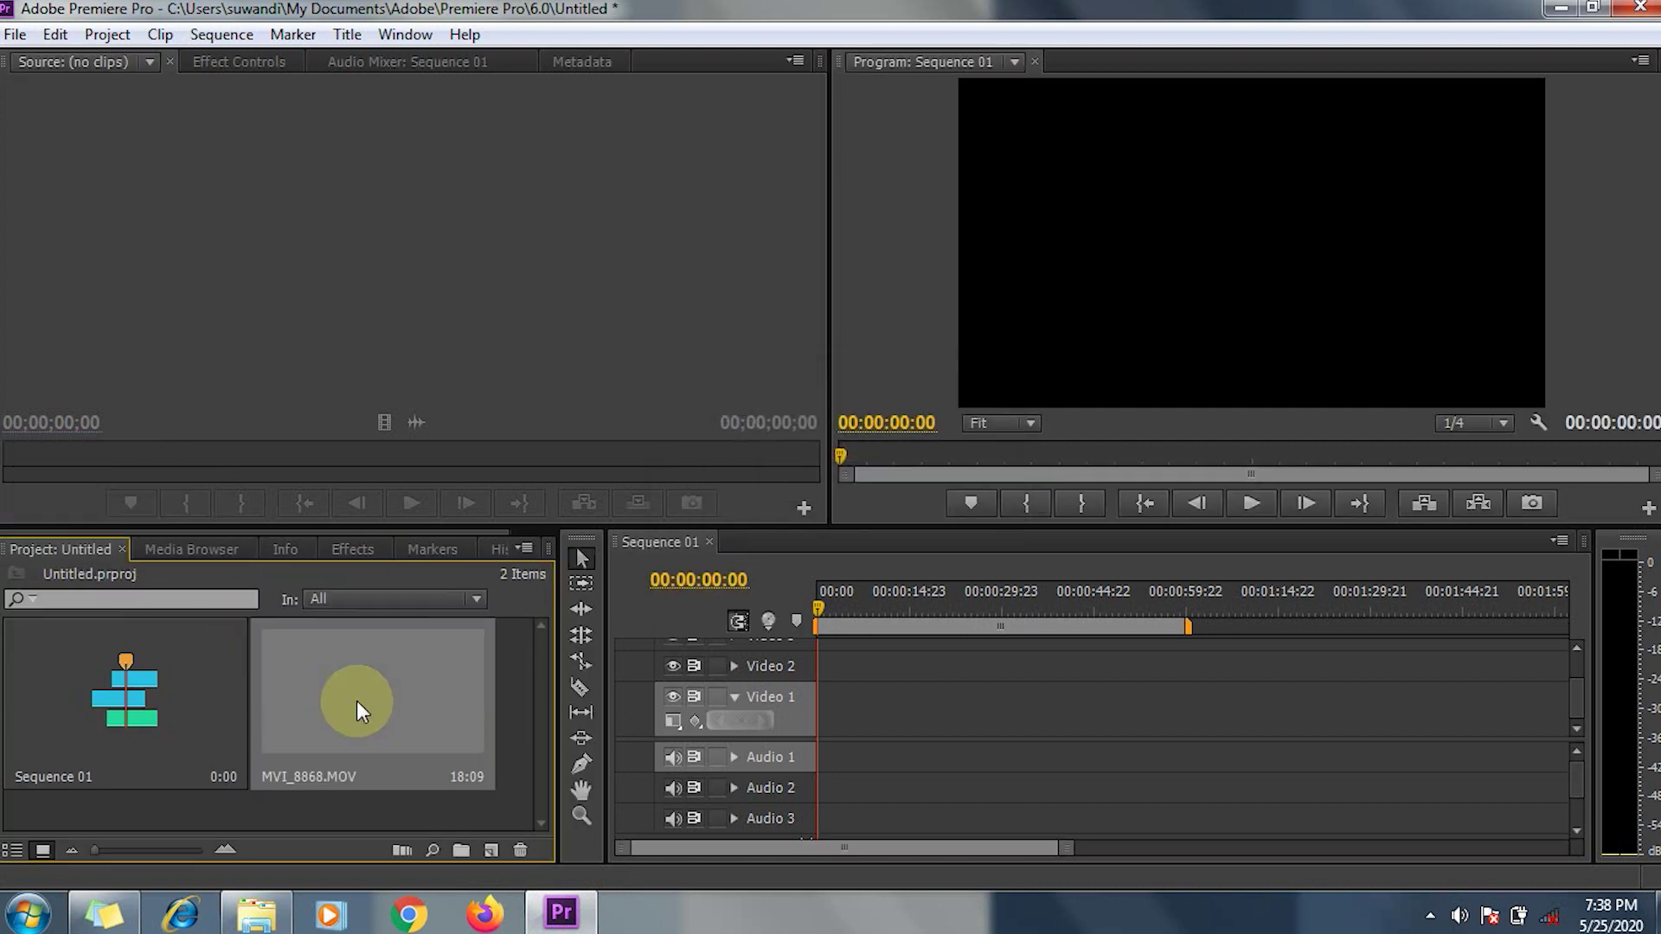
# Mark MVI_8868.MOV In at 00:00:03:14 and Out at 00:00:09:20 in the Source monitor
pyautogui.doubleClick(349, 677)
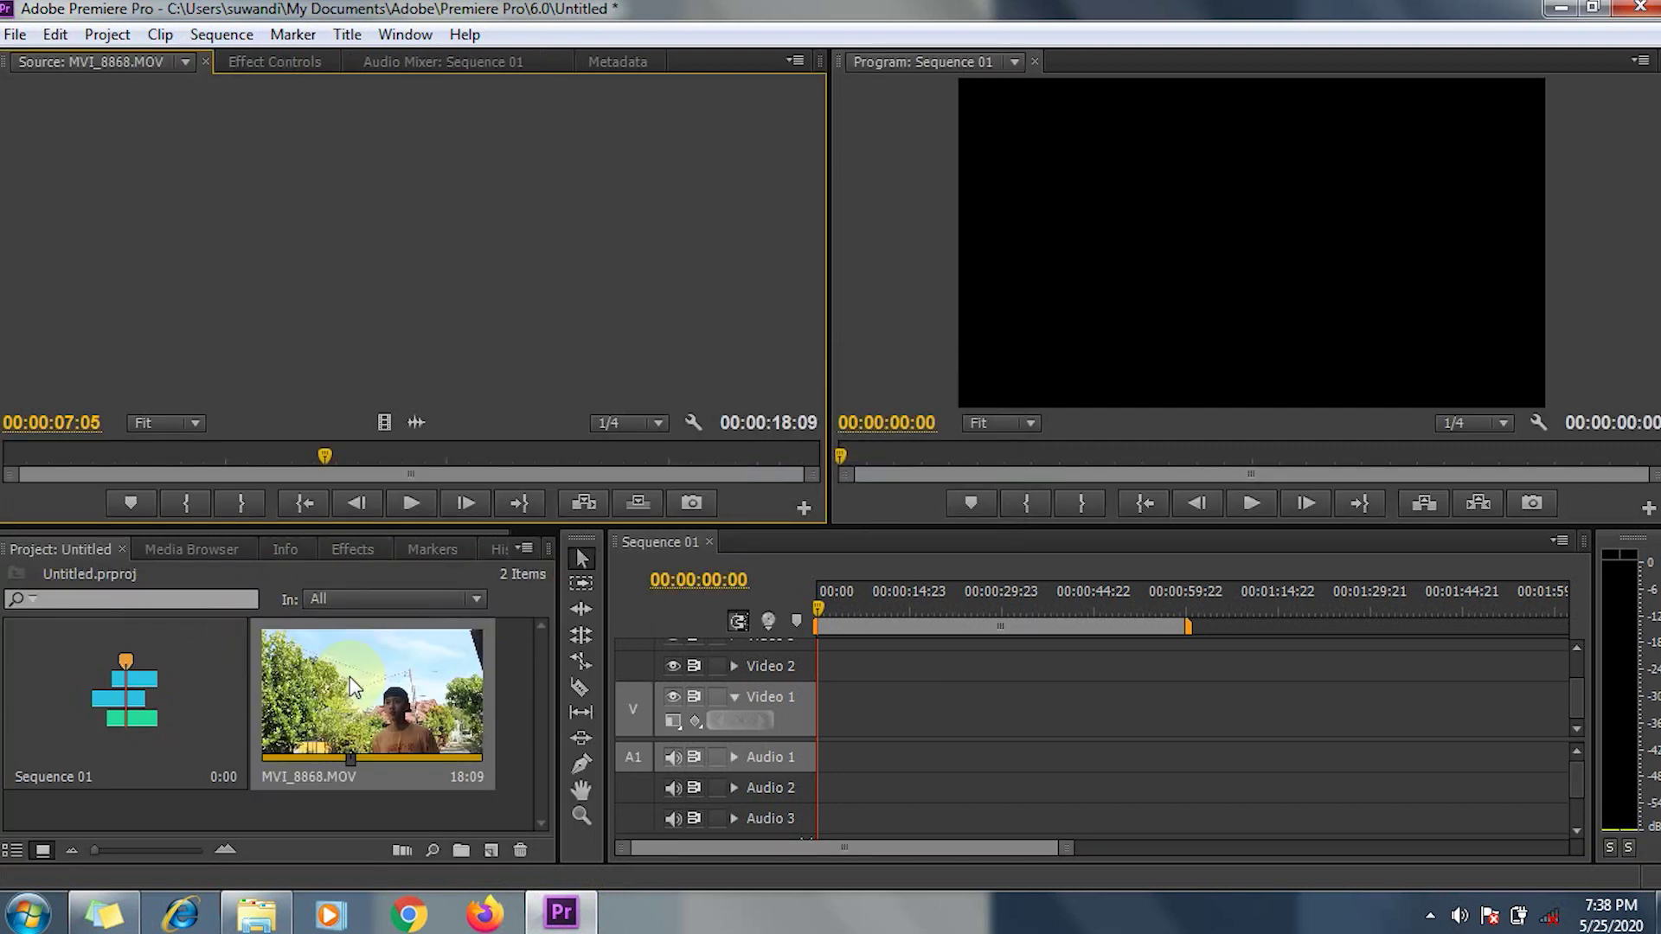
pyautogui.click(163, 453)
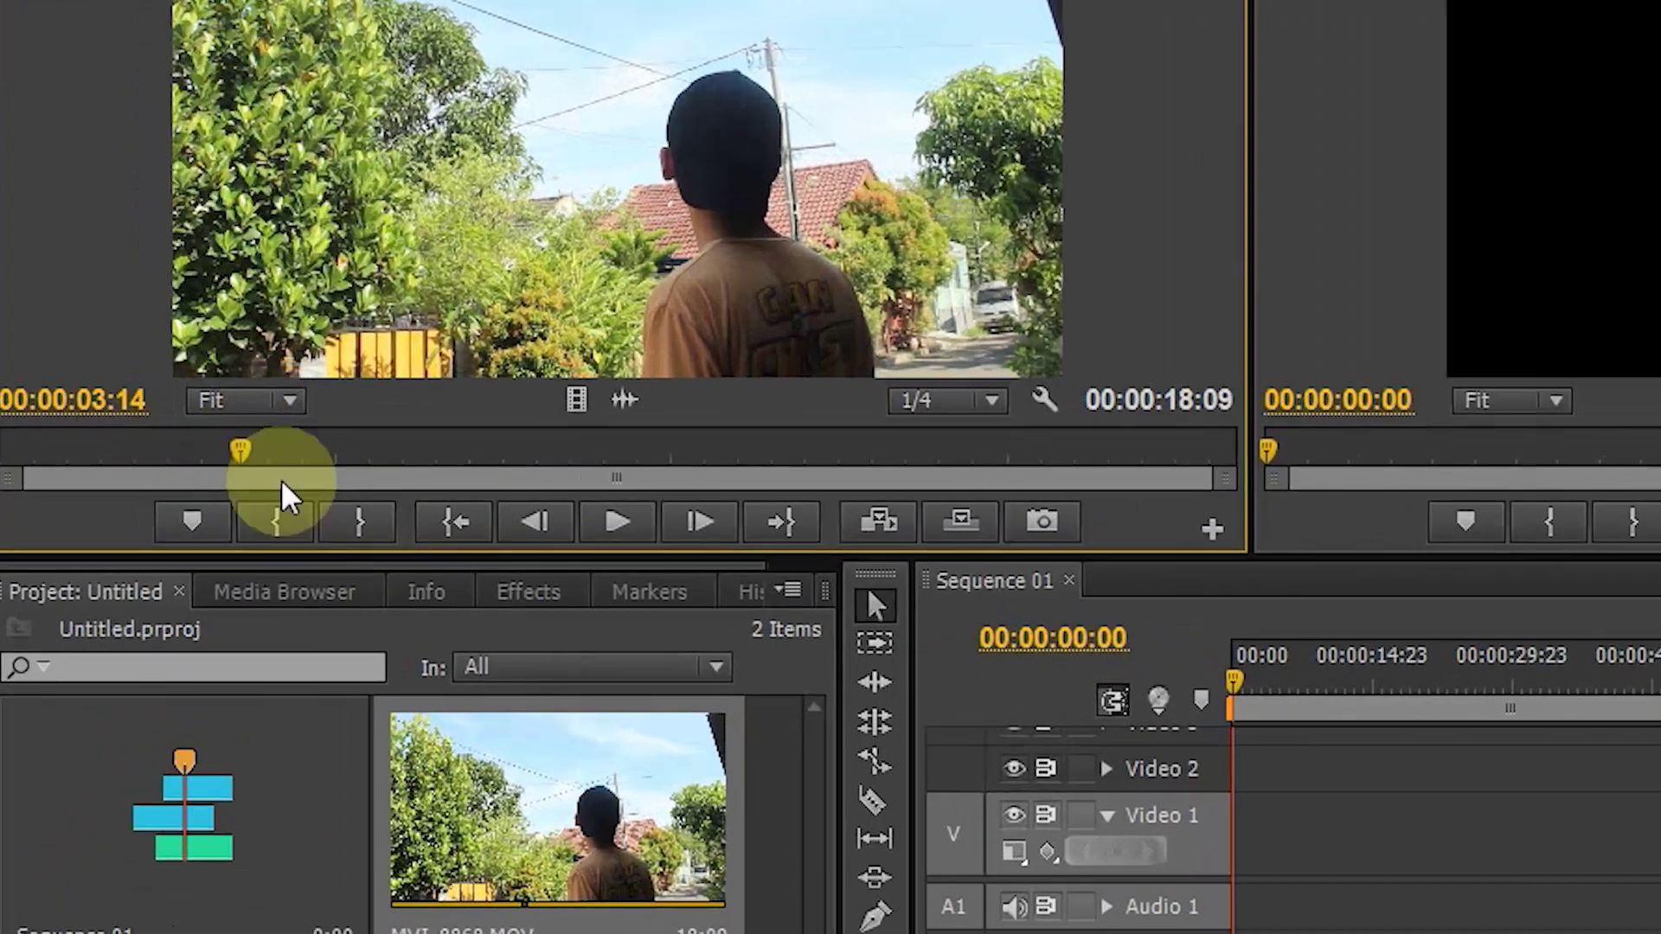
pyautogui.click(191, 503)
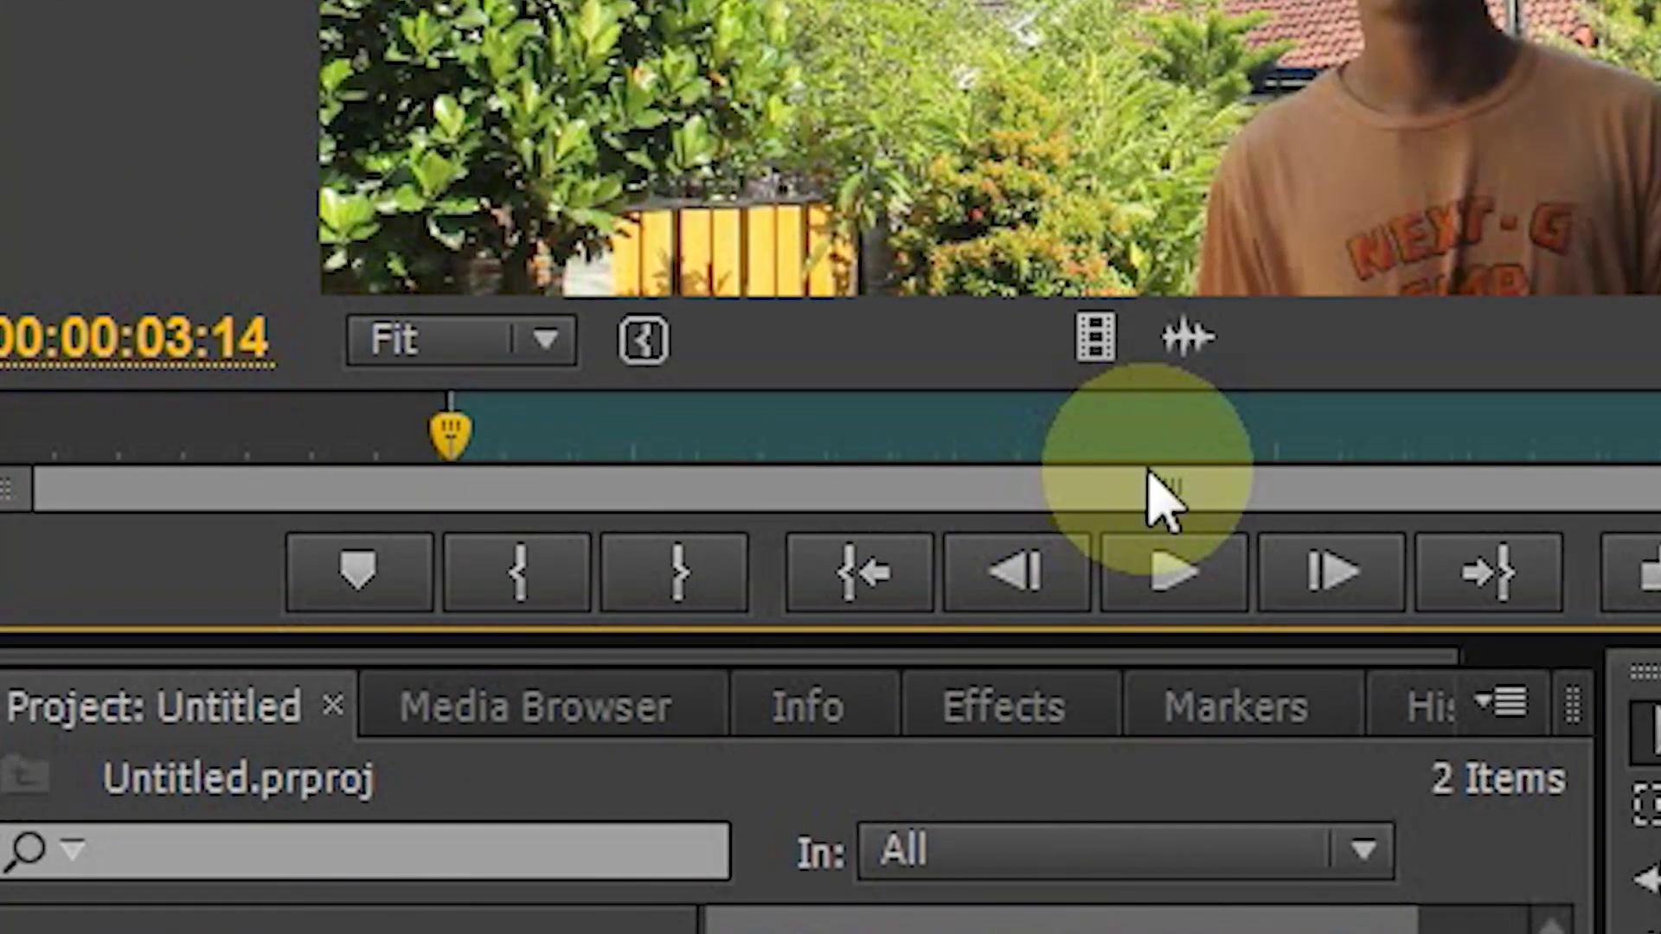
pyautogui.click(1262, 441)
pyautogui.click(675, 597)
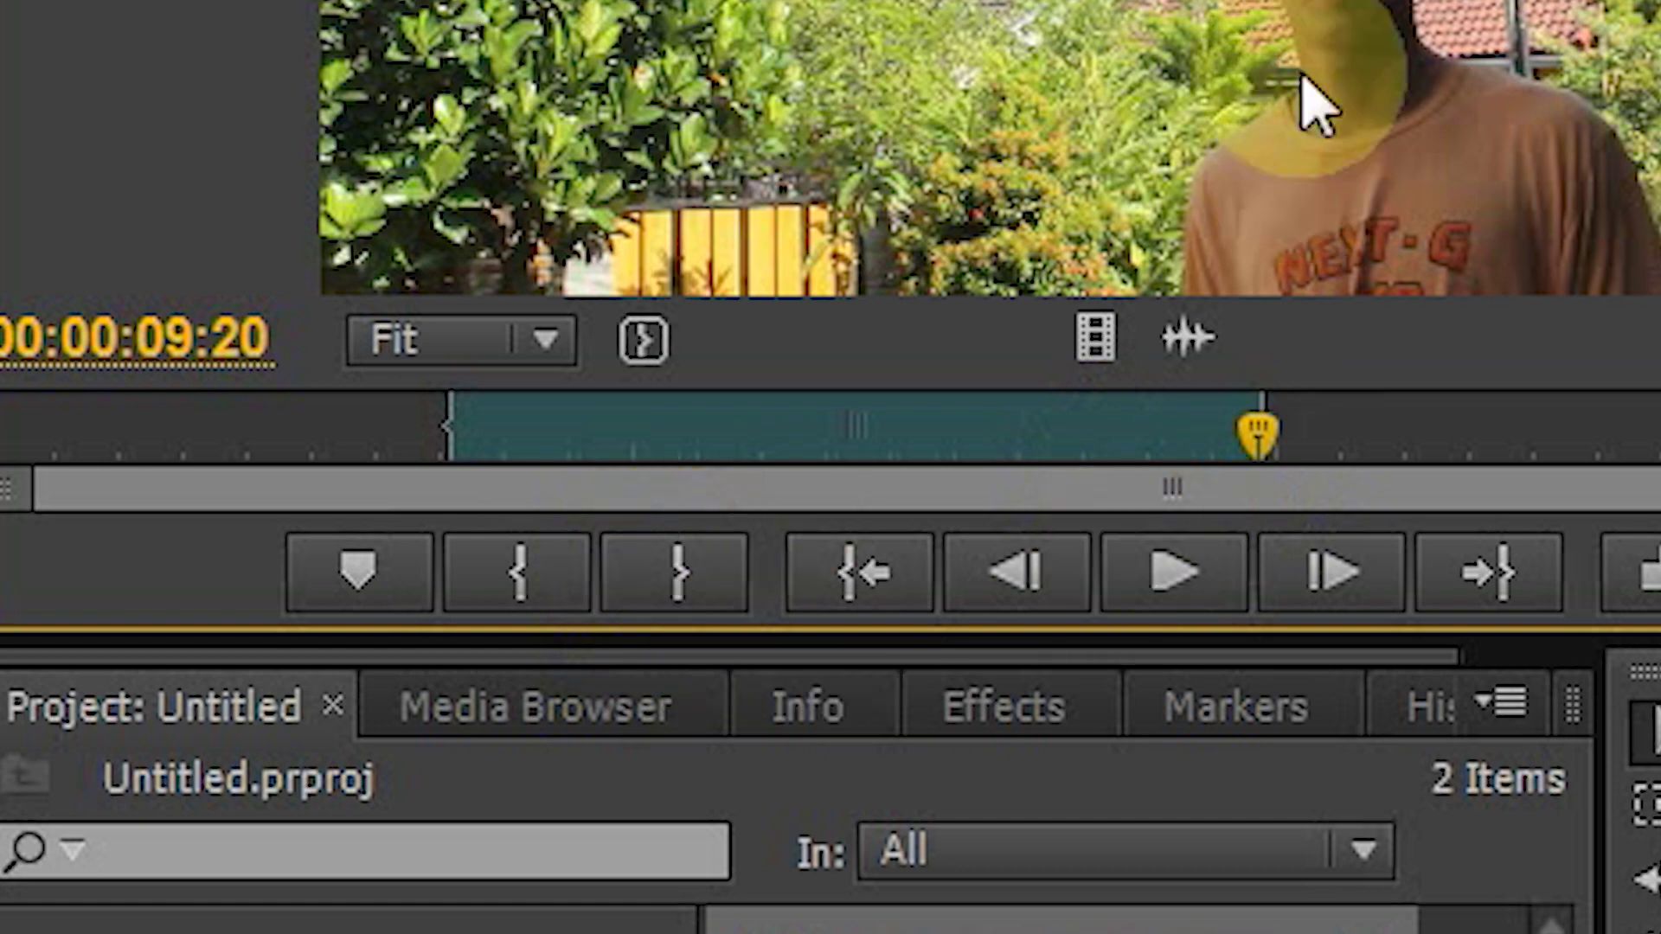
# Place the trimmed clip at the start of Video 1 in Sequence 01
pyautogui.moveTo(1298, 93); pyautogui.dragTo(990, 688)
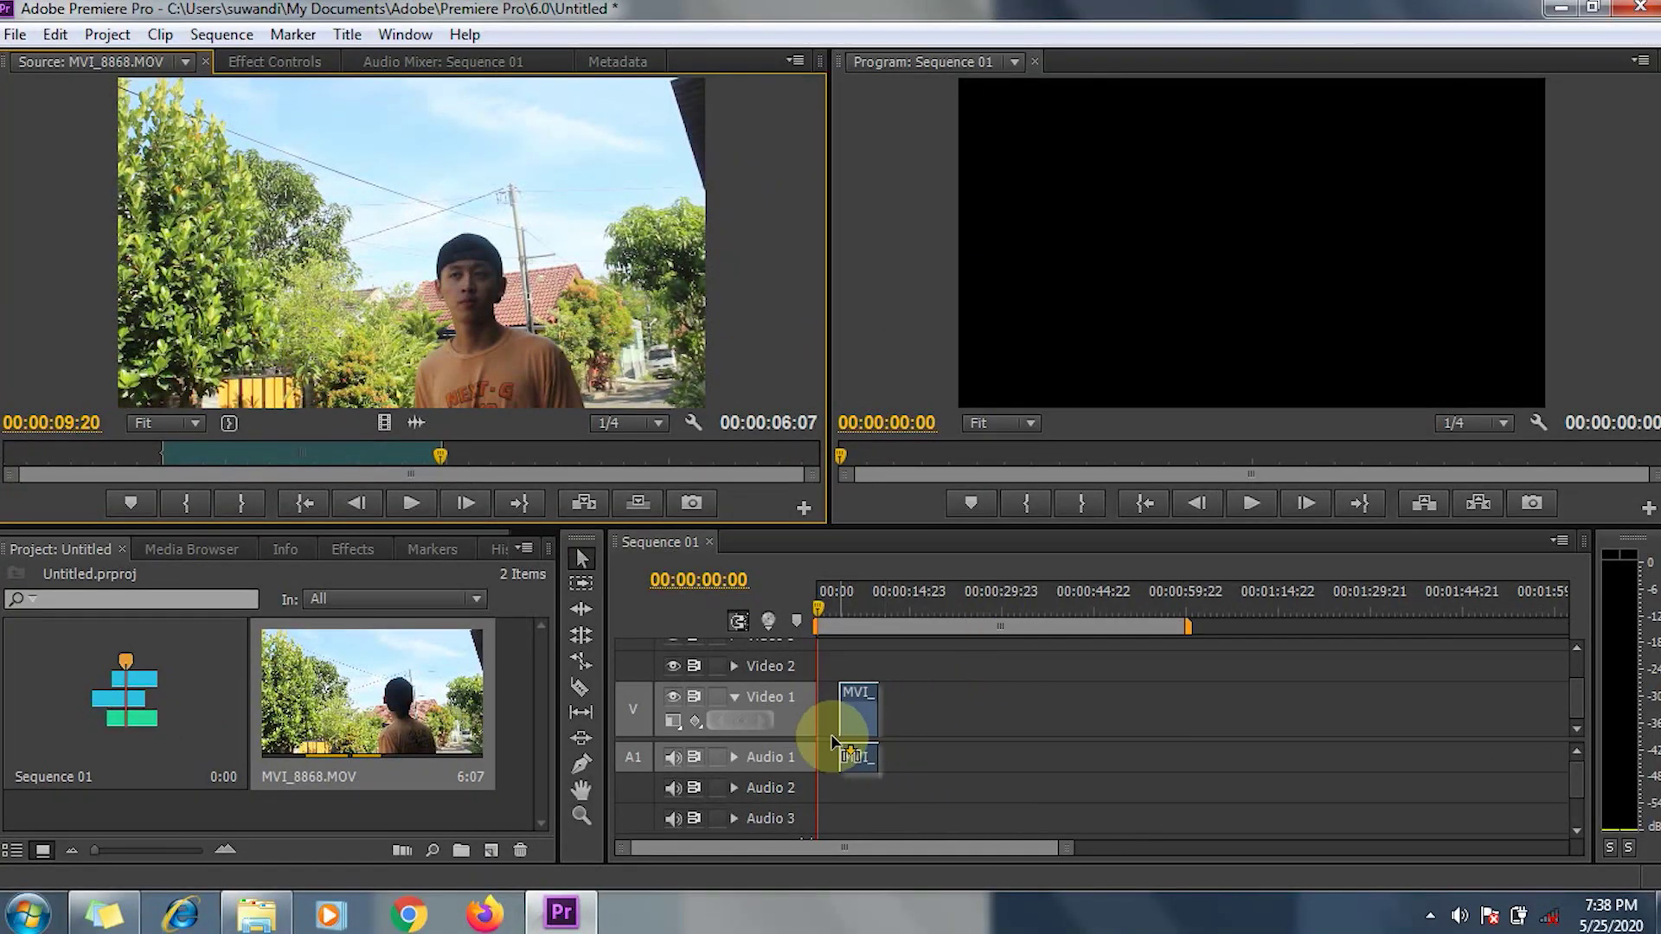
pyautogui.moveTo(991, 687); pyautogui.dragTo(822, 701)
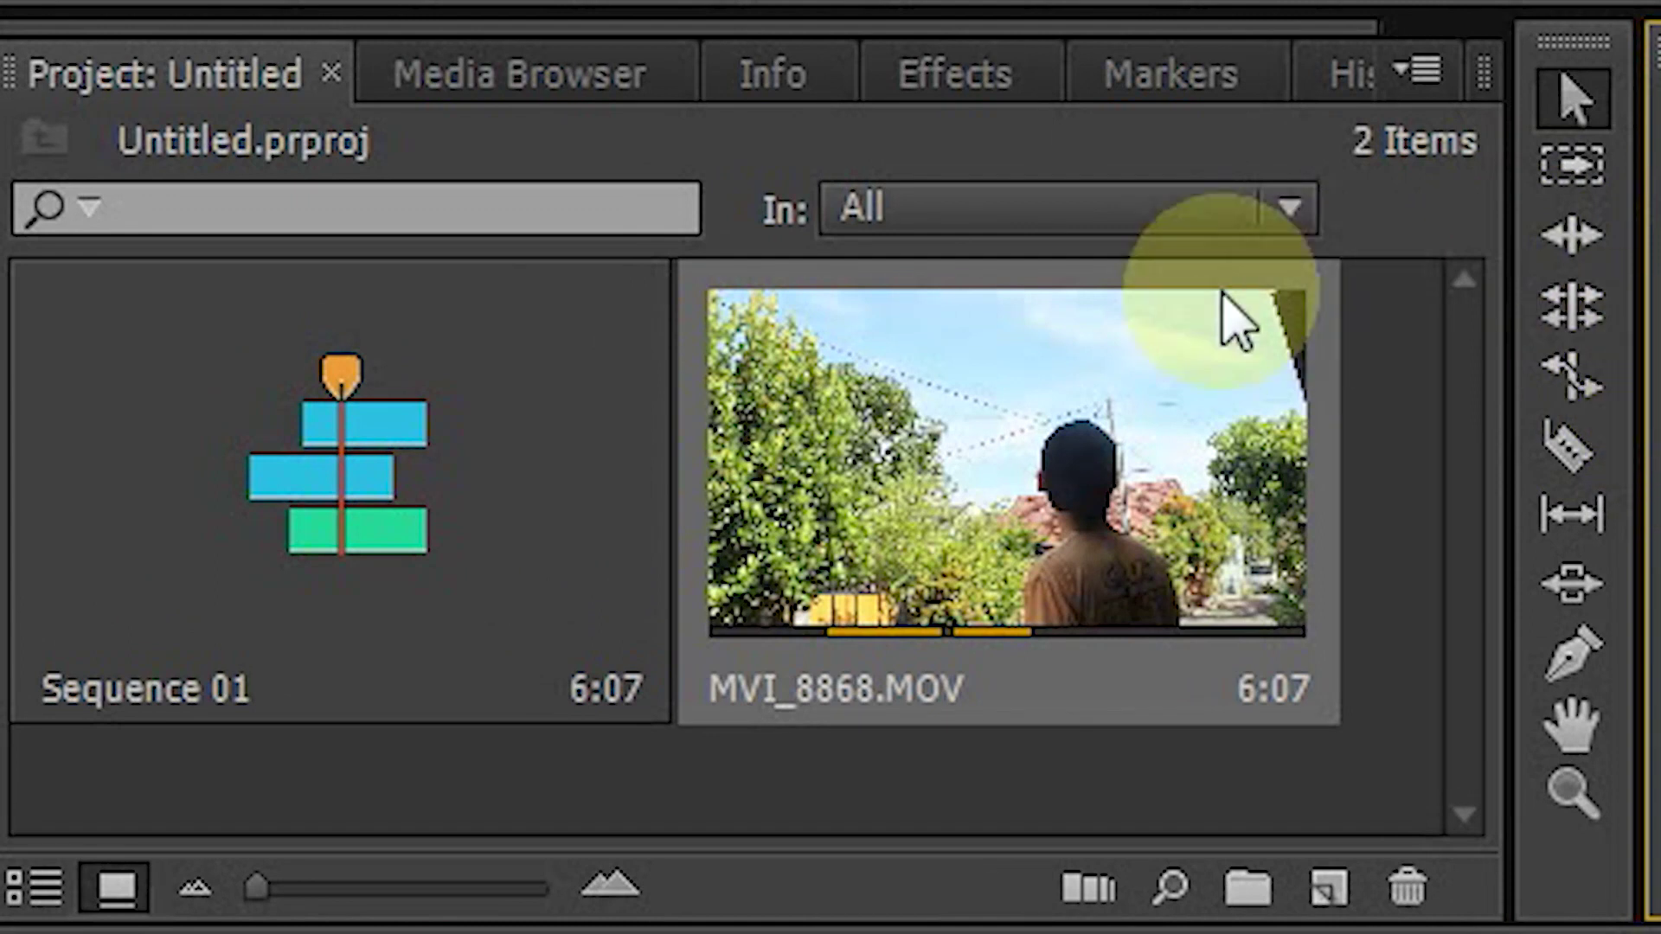
pyautogui.click(932, 97)
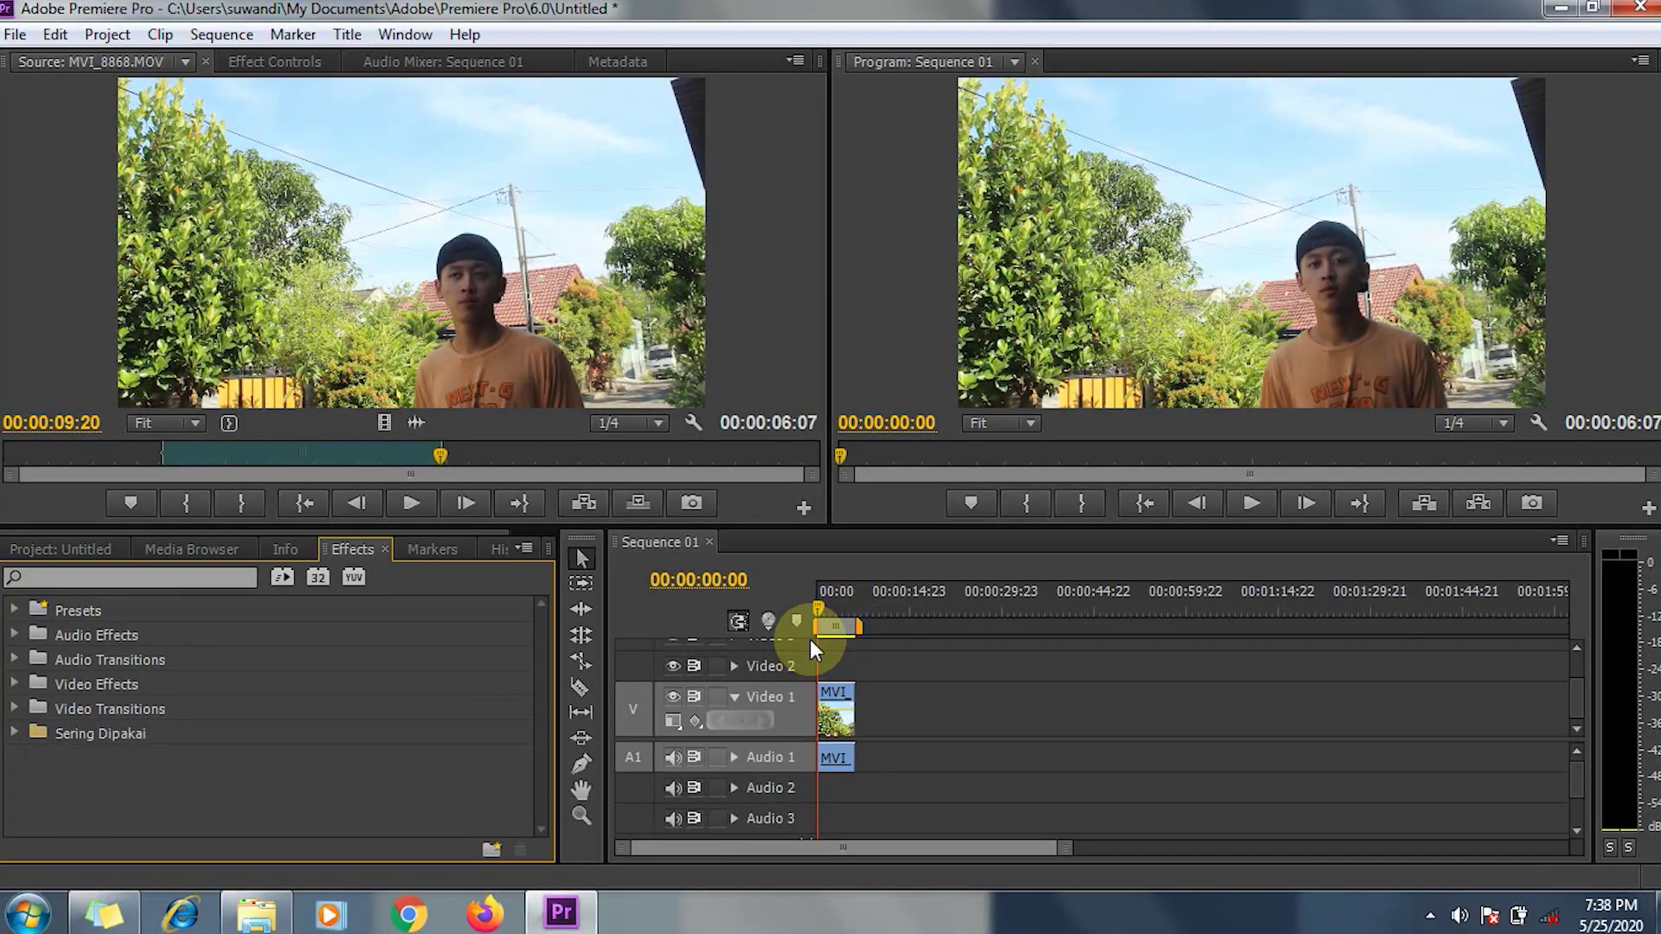
pyautogui.click(957, 652)
# Open the Export Settings dialog for Sequence 01 via File > Export > Media
pyautogui.click(19, 78)
pyautogui.click(32, 64)
pyautogui.moveTo(201, 626)
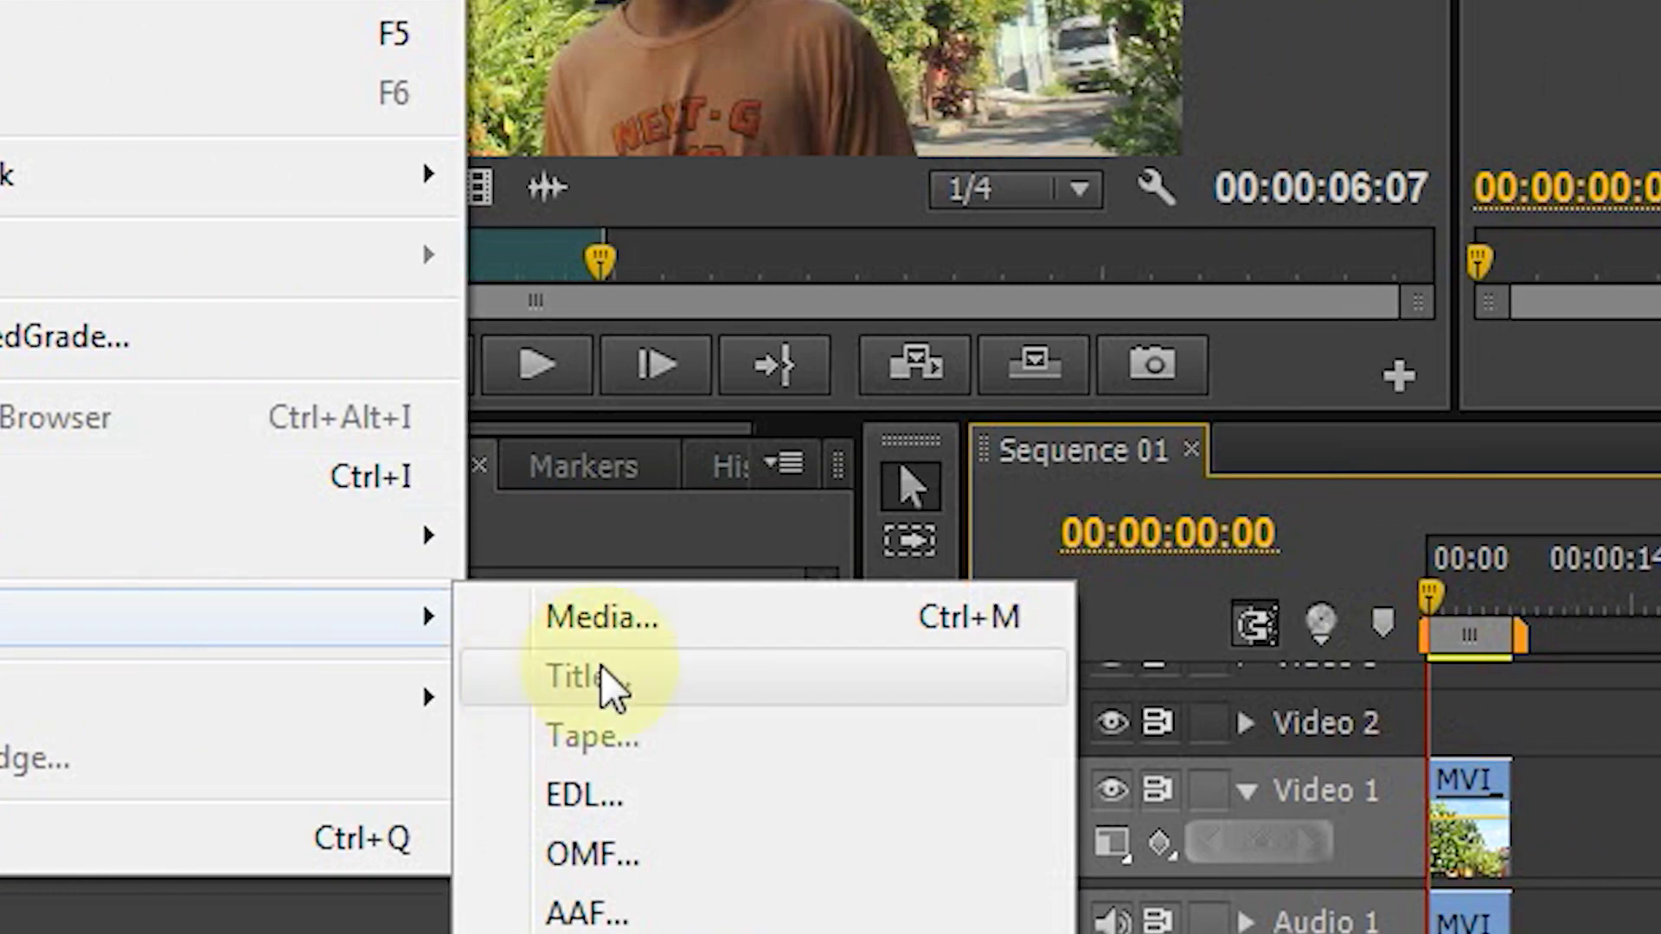
pyautogui.click(673, 623)
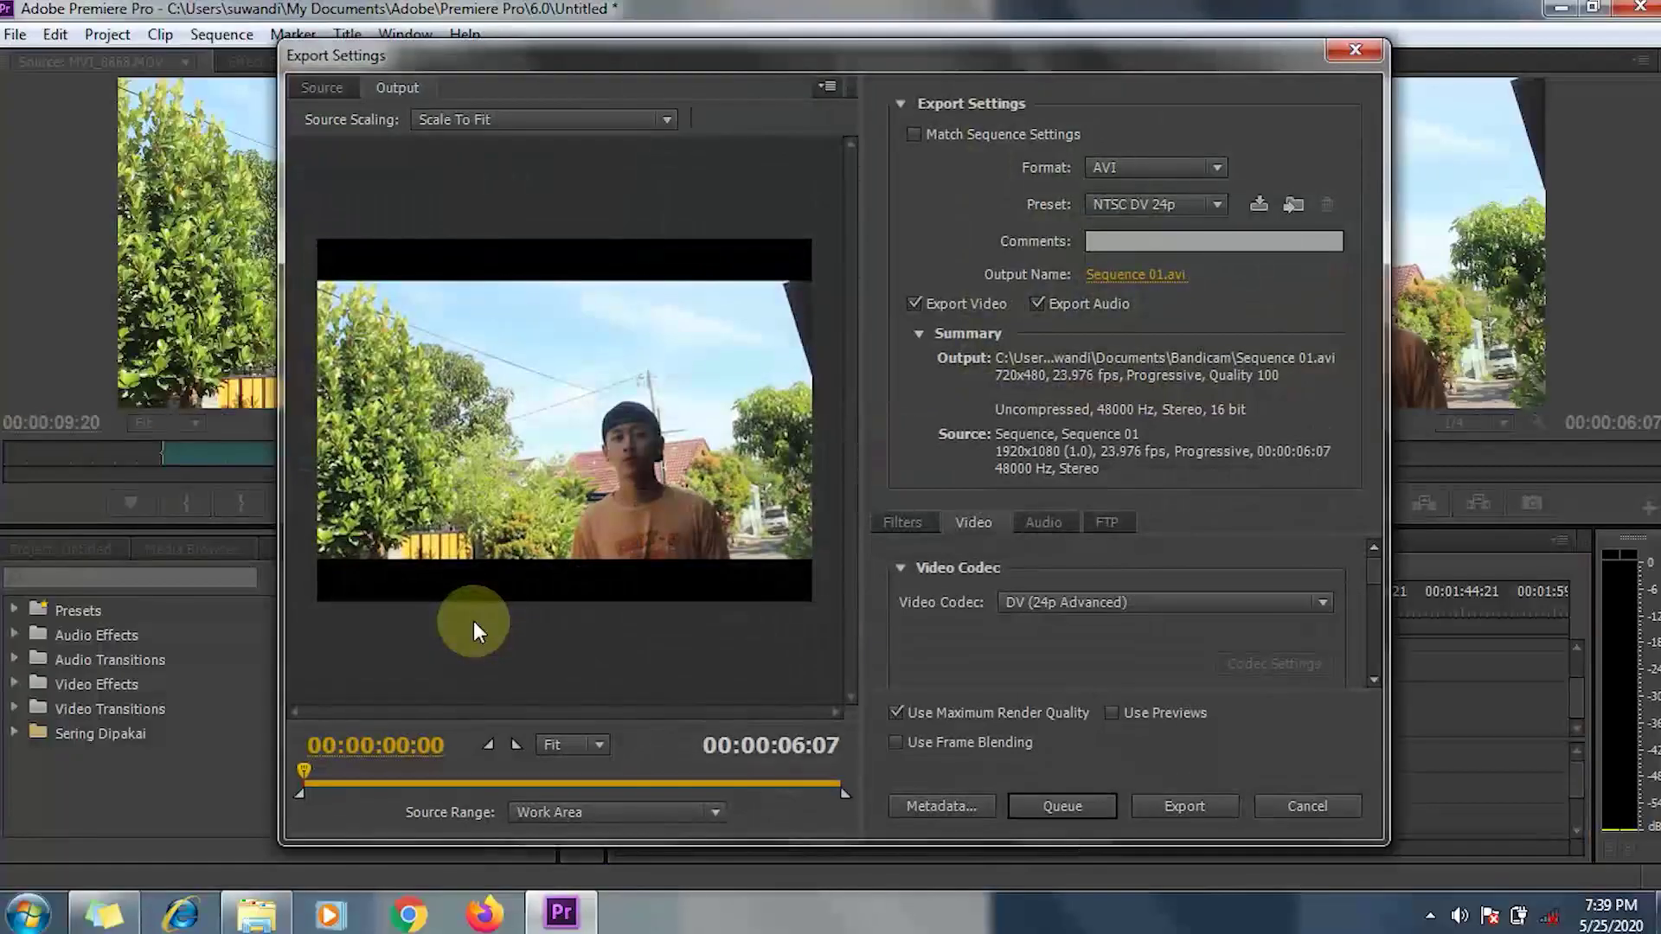